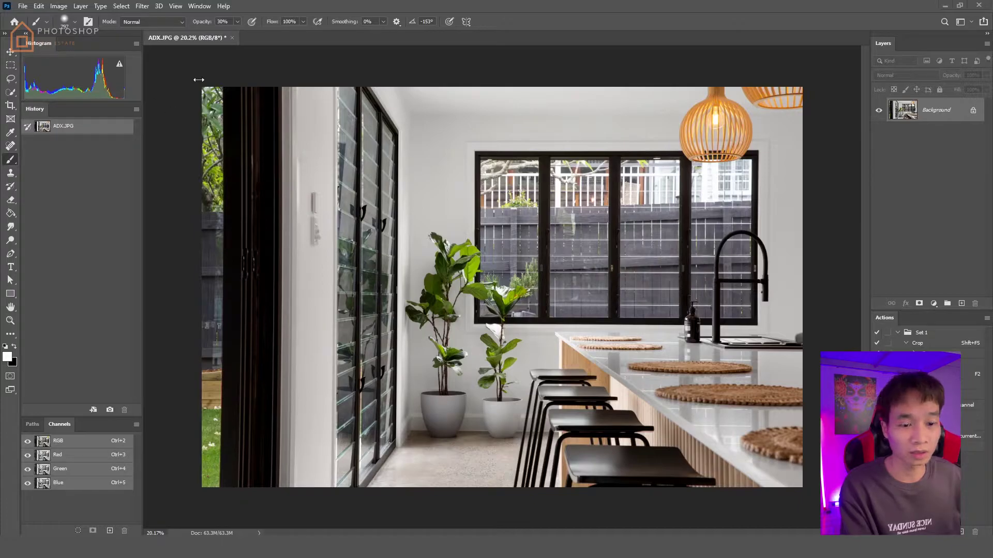
Switch to File Explorer and examine the drives' free space and the contents of drive C, Downloads and Desktop, returning to Photoshop.
key("alt+Tab")
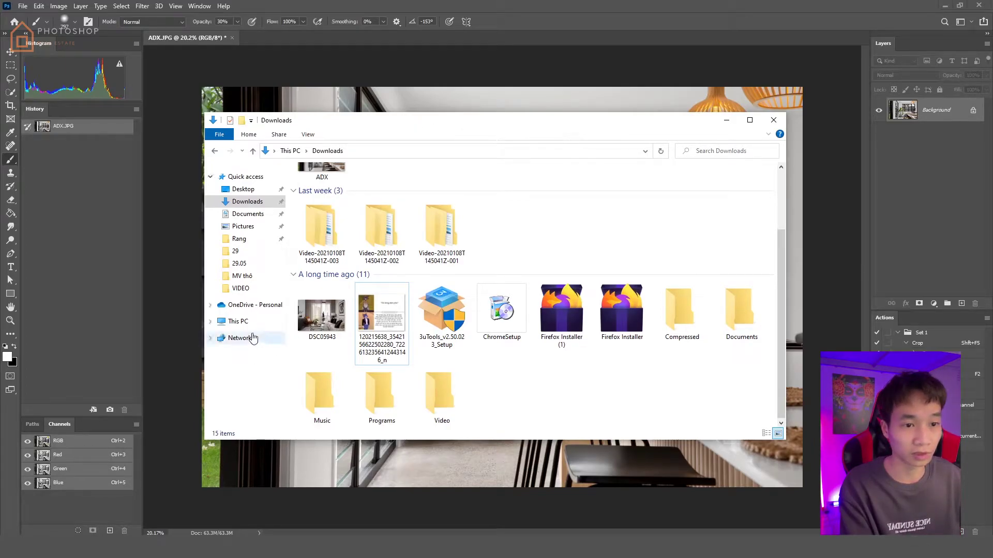
left_click(242, 322)
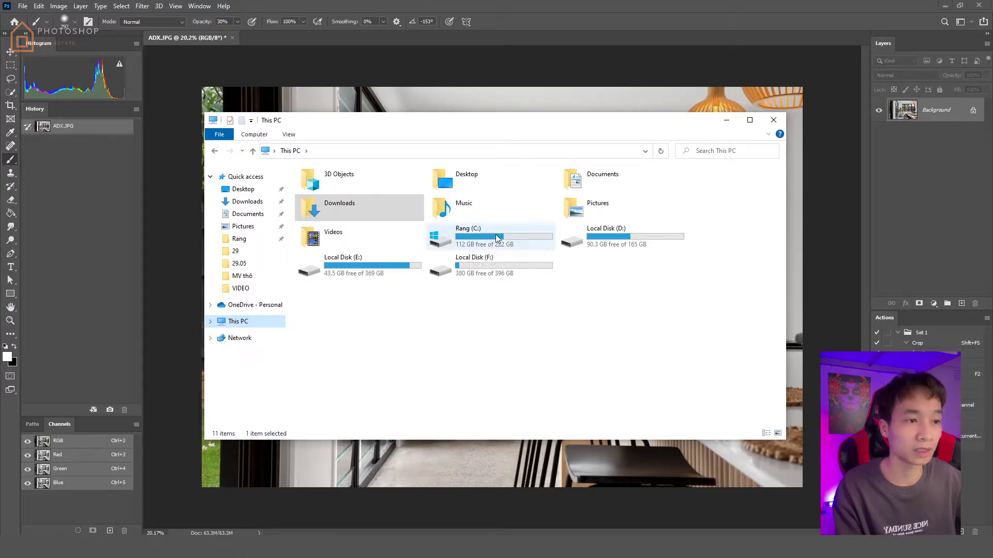
double_click(471, 243)
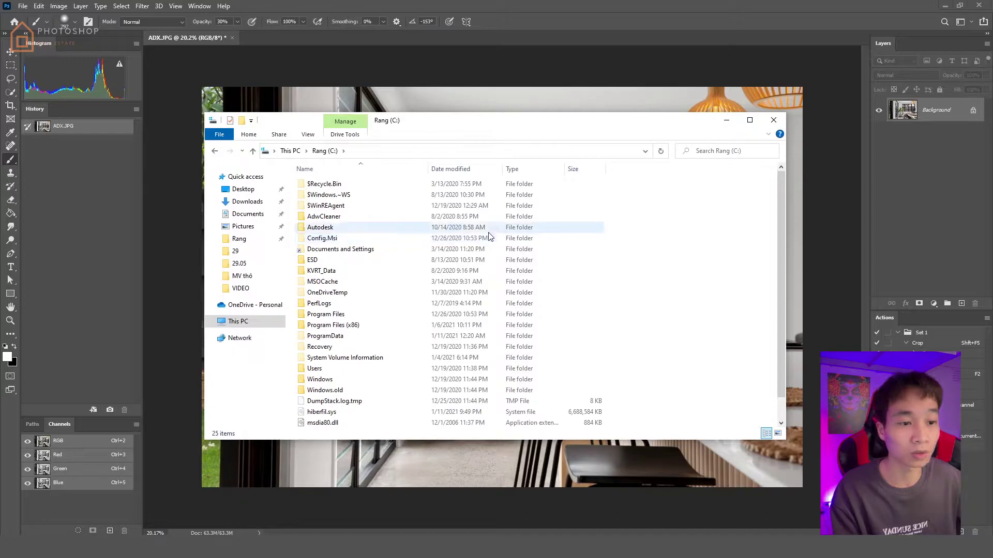
scroll(466, 274, "down", 1)
scroll(434, 281, "up", 1)
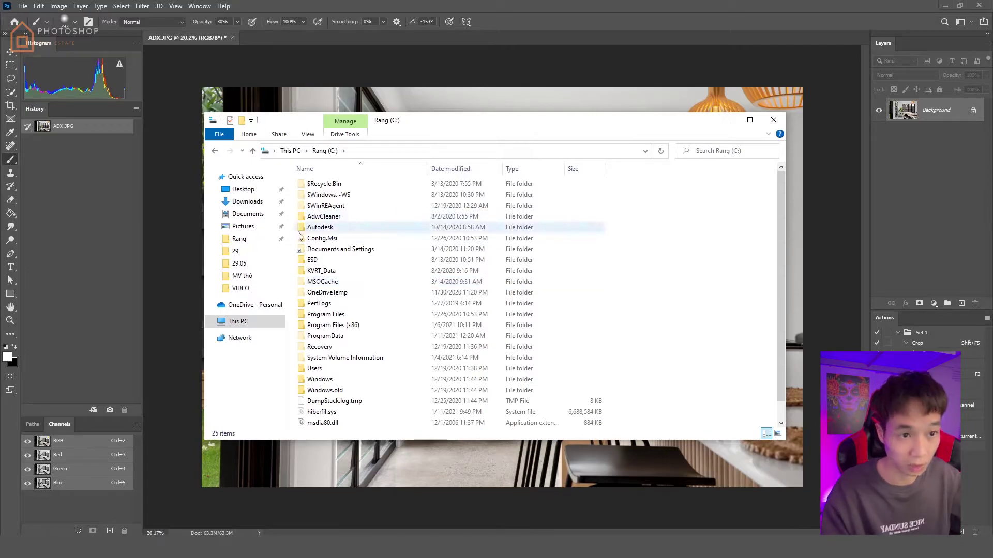
left_click(248, 205)
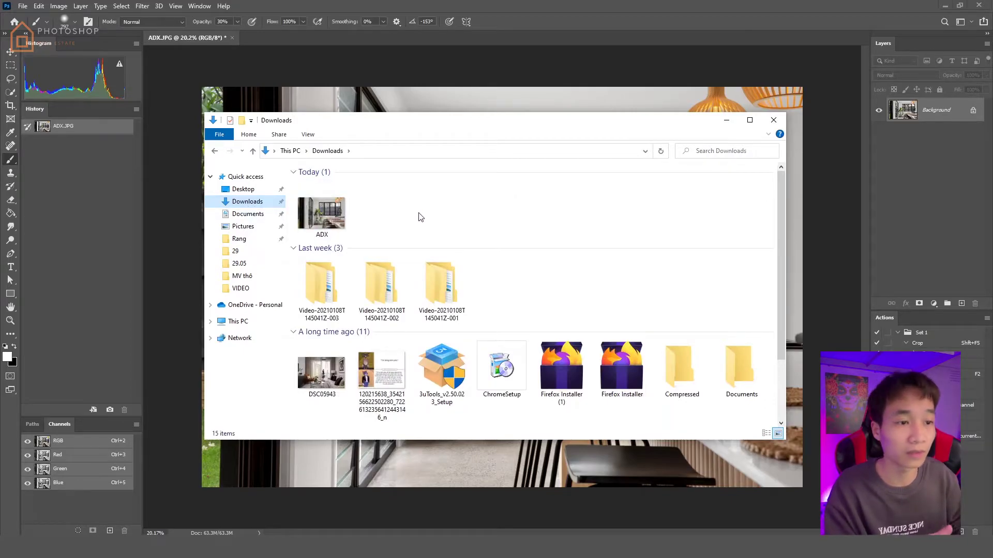
scroll(401, 237, "down", 1)
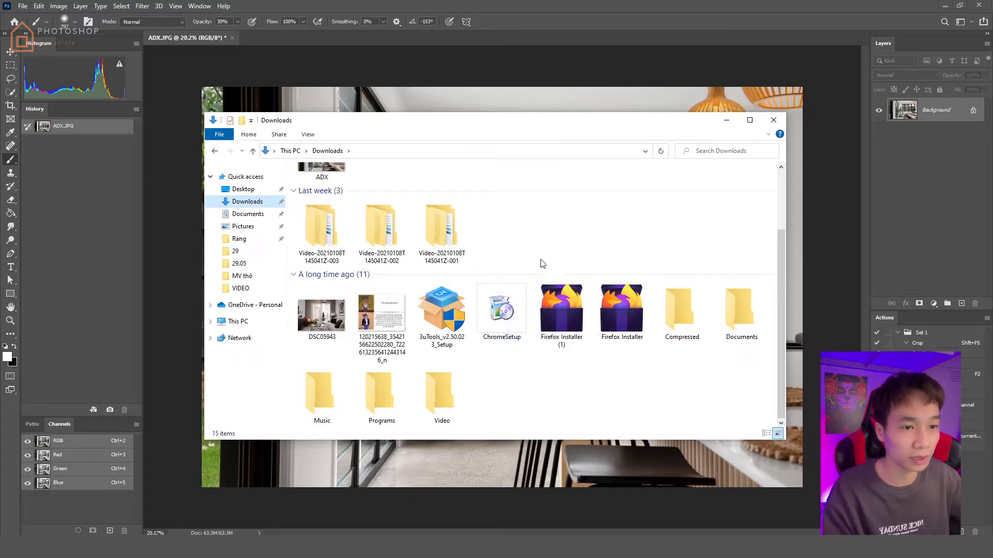
left_click(243, 190)
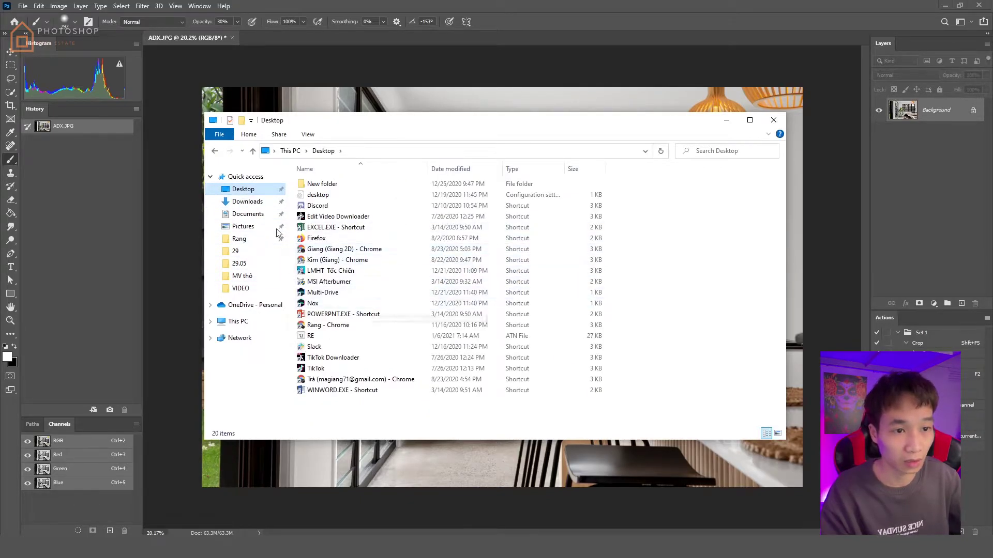
left_click(257, 203)
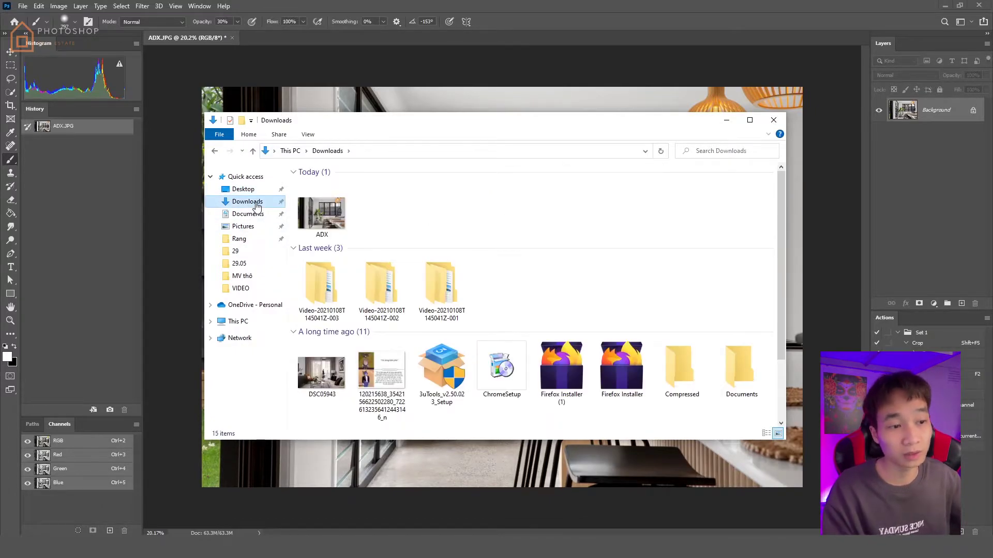
scroll(463, 287, "down", 2)
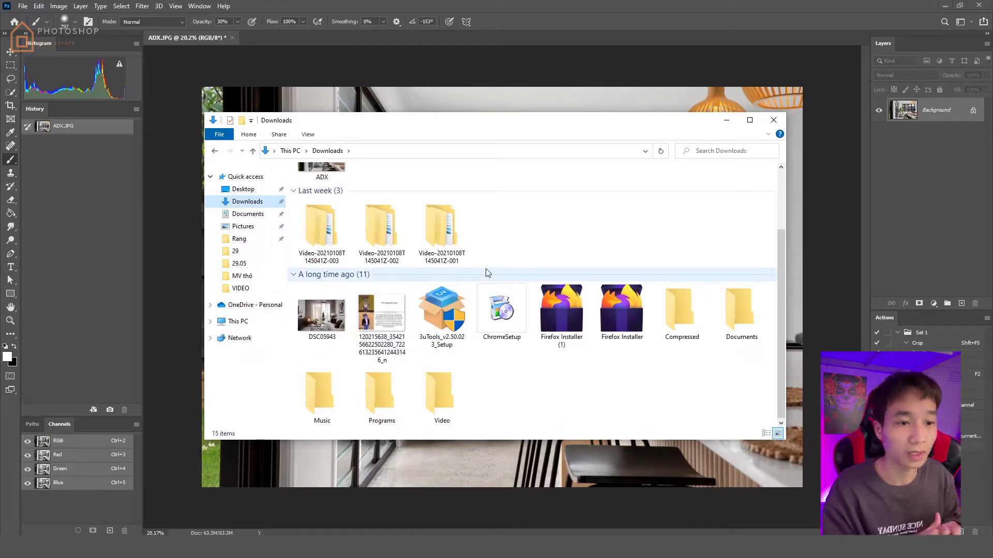
key("alt+Up")
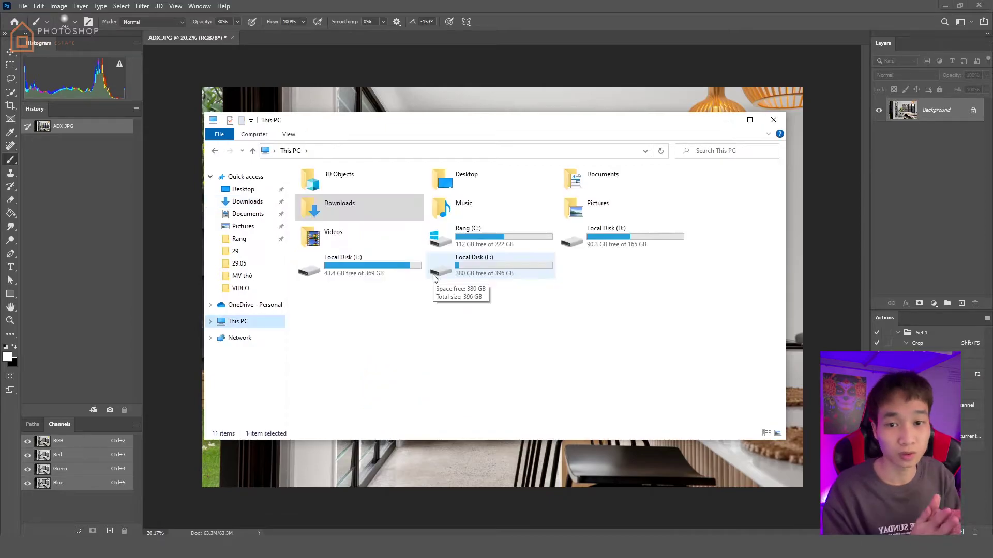
left_click(727, 122)
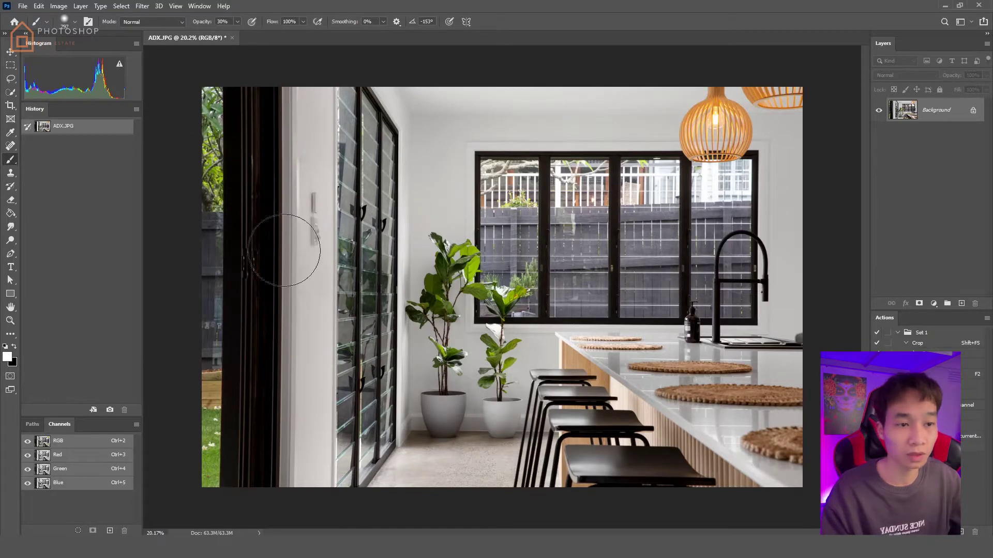
Select the whole kitchen photo and paste four copies of it as new layers above the Background.
key("ctrl+a")
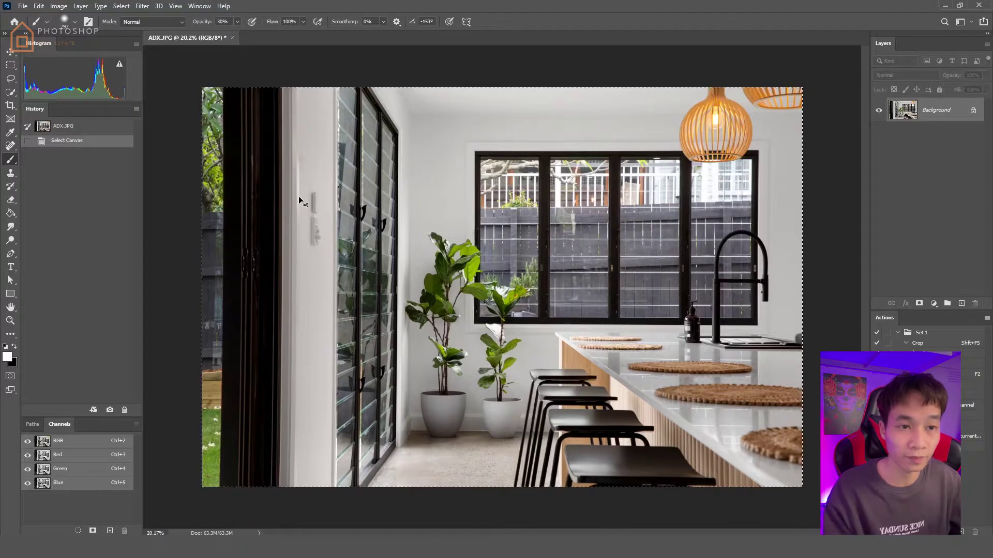
key("ctrl+a")
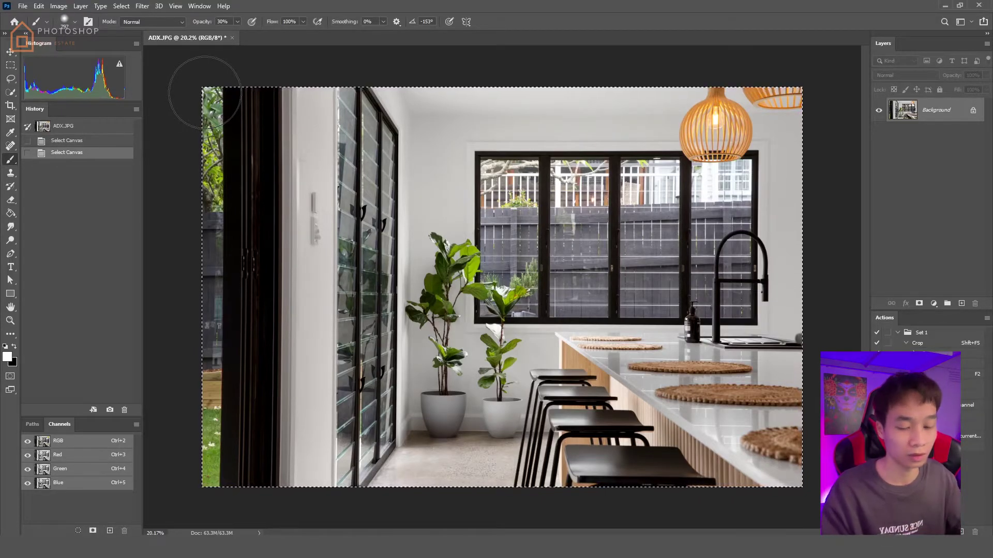
key("ctrl+v")
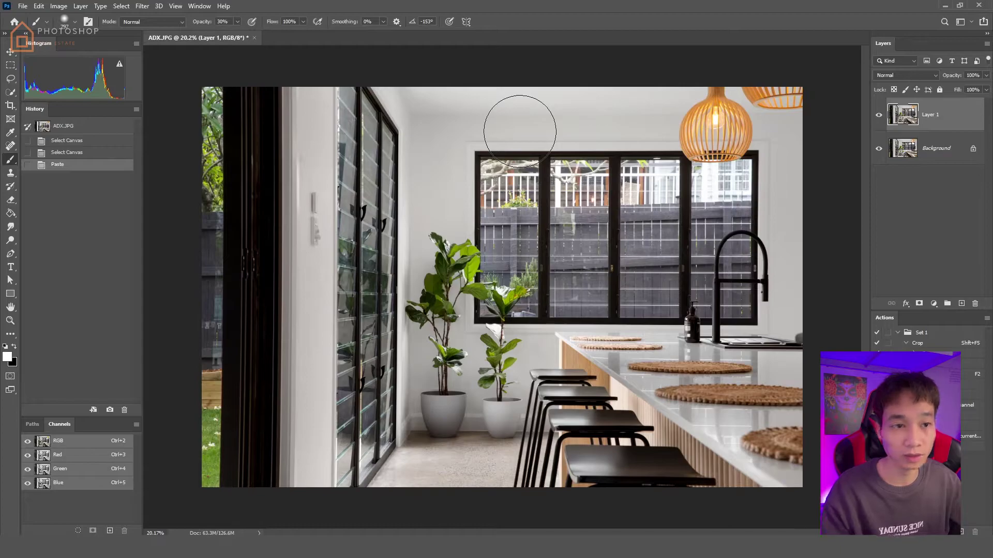
key("ctrl+v")
key("ctrl+v")
key("ctrl+v")
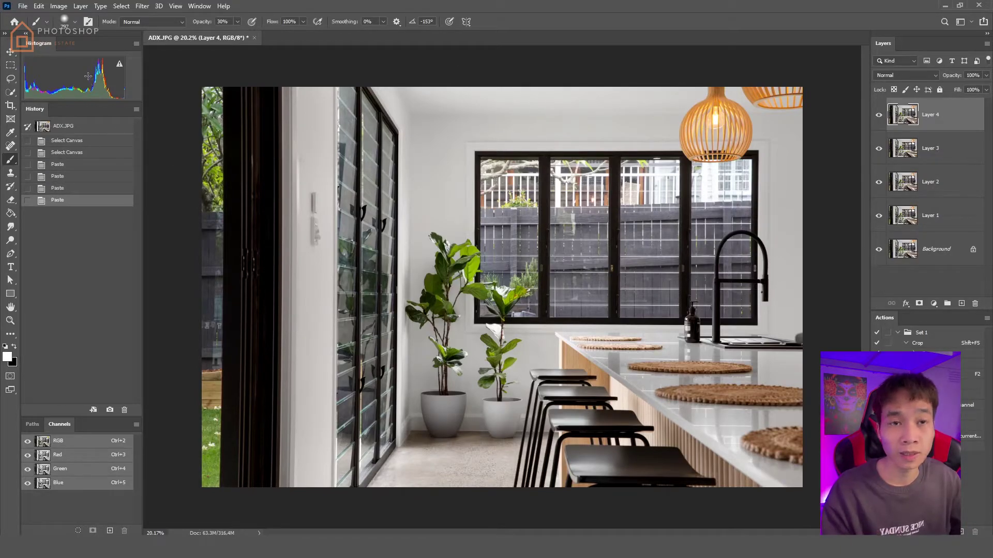
Purge the clipboard to free up memory, and check the paste commands.
left_click(39, 7)
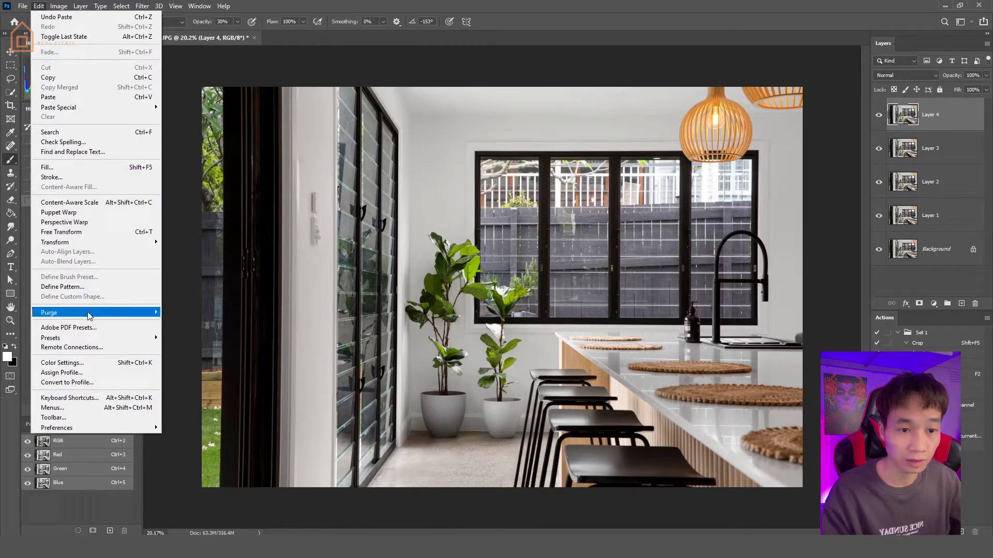
mouse_move(91, 313)
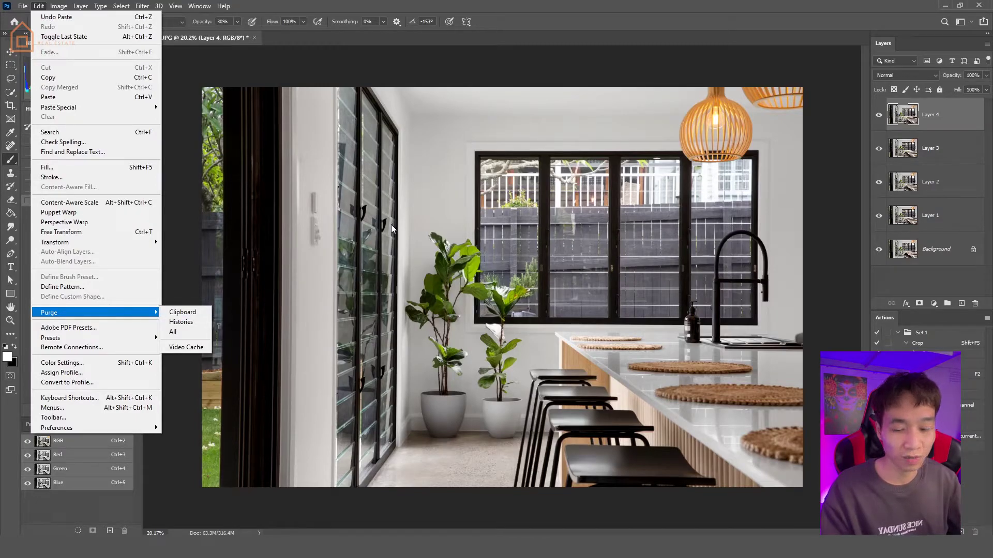
left_click(382, 238)
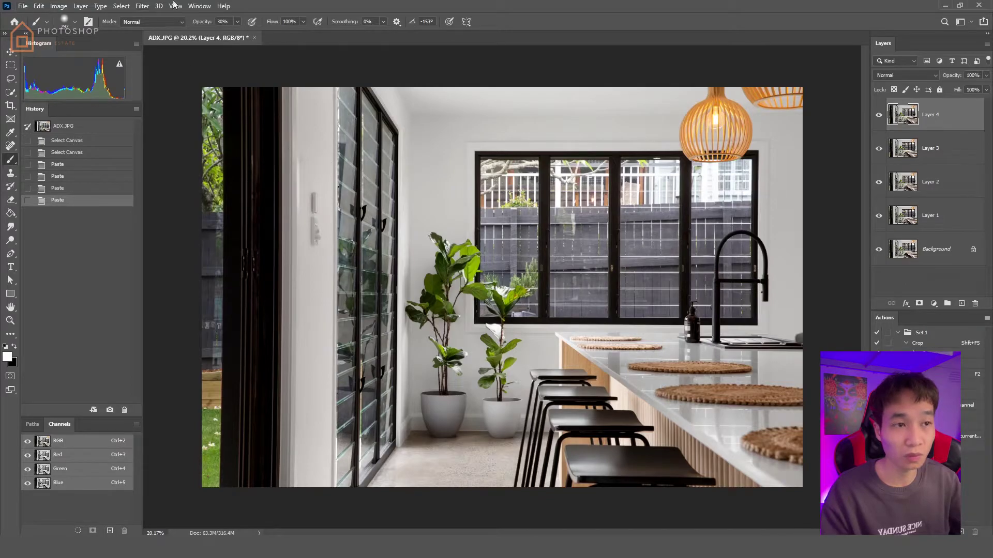
left_click(39, 5)
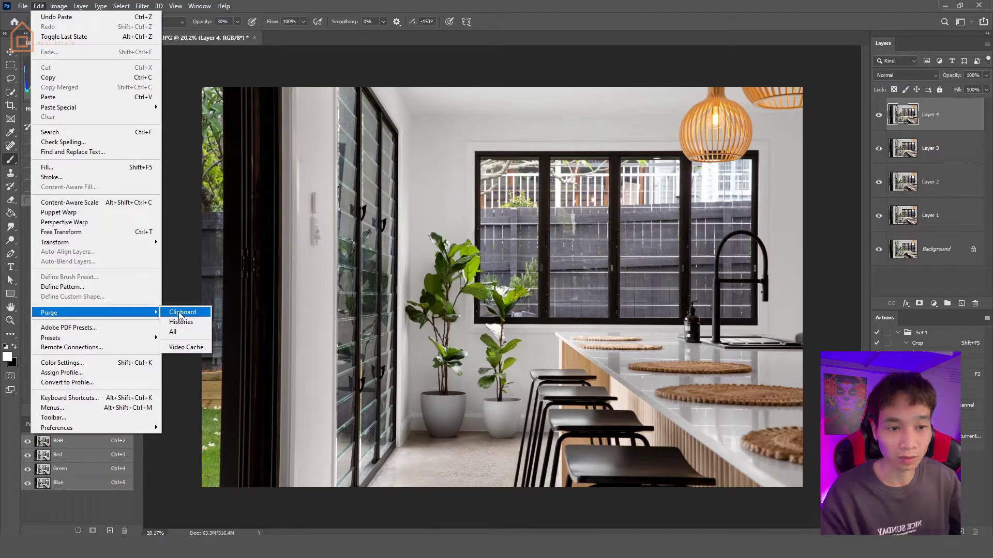
left_click(199, 314)
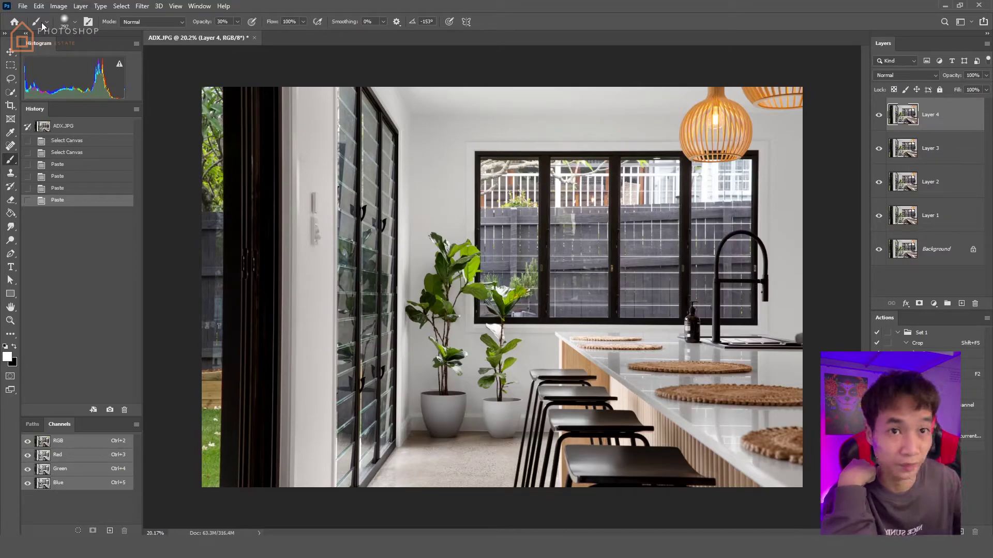
left_click(41, 7)
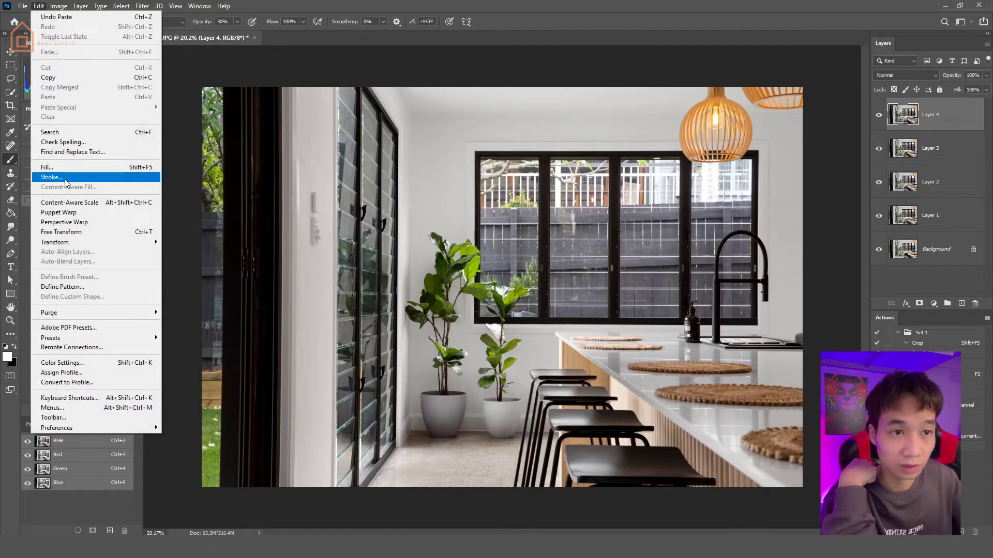
left_click(190, 201)
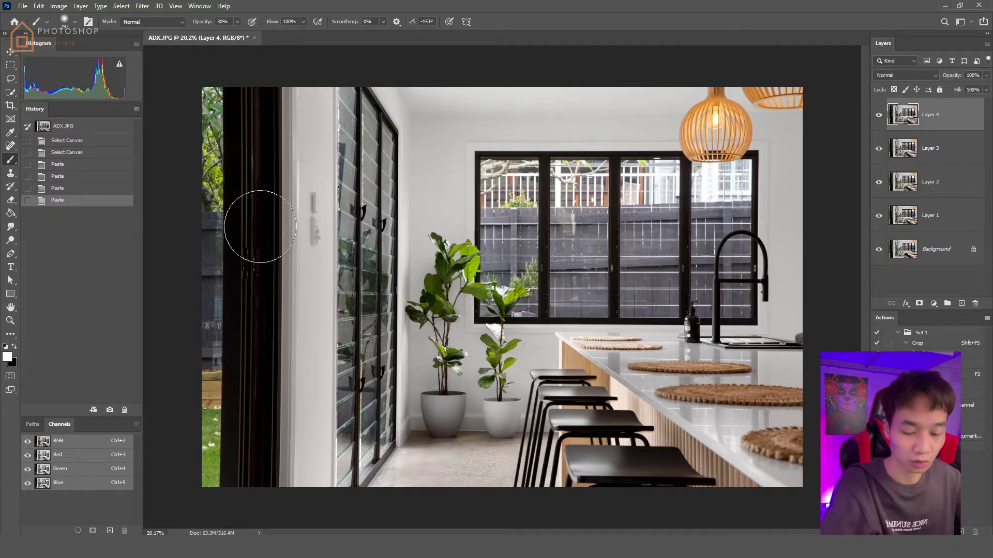
Paint soft white brush strokes at 50% opacity over the wall, plants, window and stools on Layer 4.
right_click(389, 206, "alt")
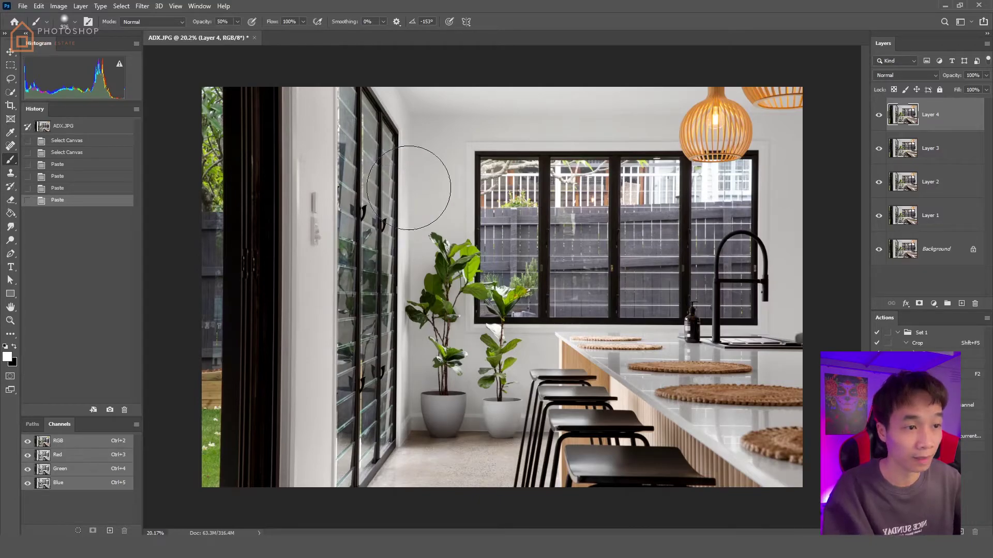
key("bracketleft")
key("bracketleft")
key("5")
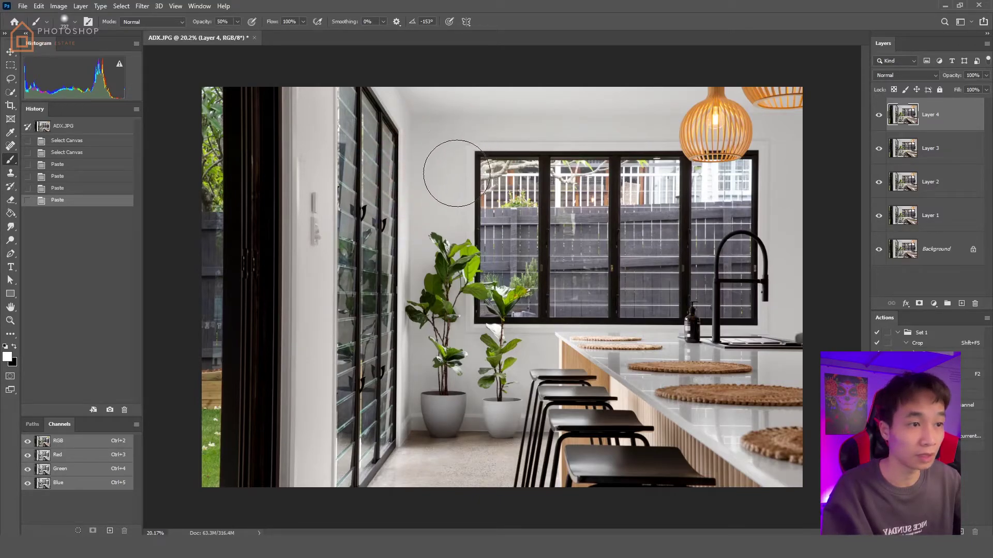
mouse_move(455, 165)
left_mouse_down()
mouse_move(464, 134)
mouse_move(434, 195)
mouse_move(479, 229)
mouse_move(431, 251)
mouse_move(473, 228)
mouse_move(465, 392)
left_mouse_up()
right_click(474, 231, "alt")
left_click_drag(627, 379, 522, 409)
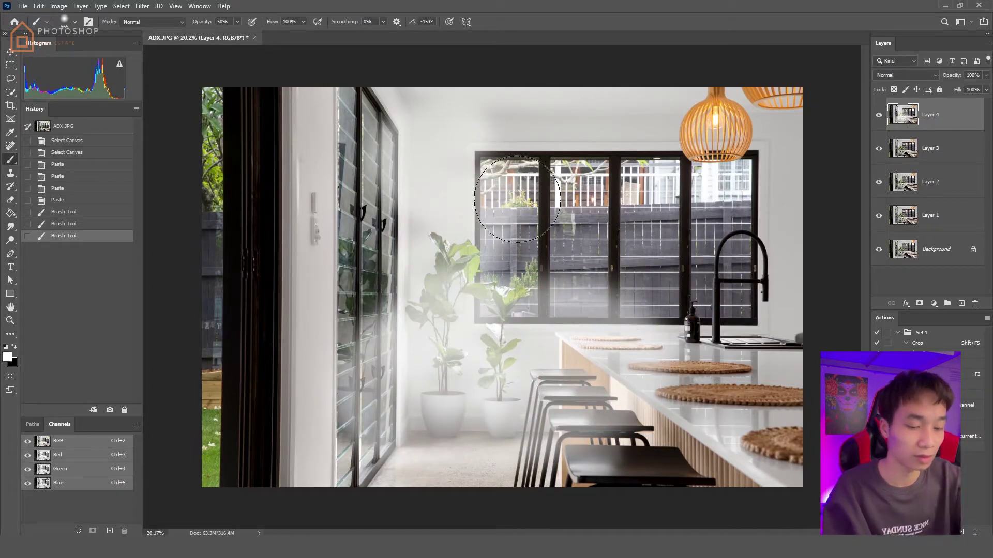
Brighten Layer 4 with an RGB Curves adjustment, raising the midtones and setting an upper point at input 183, output 195.
key("ctrl+m")
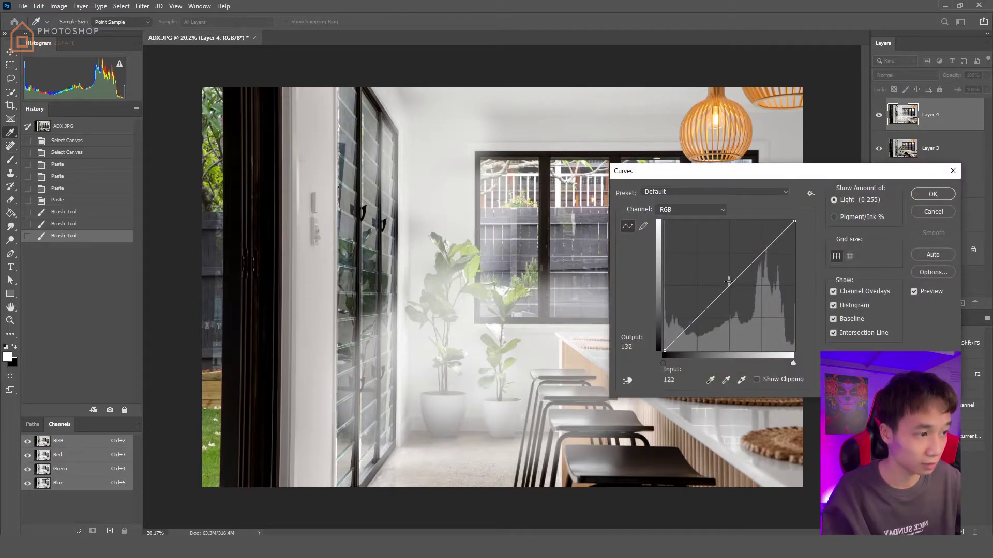
left_click_drag(729, 286, 708, 303)
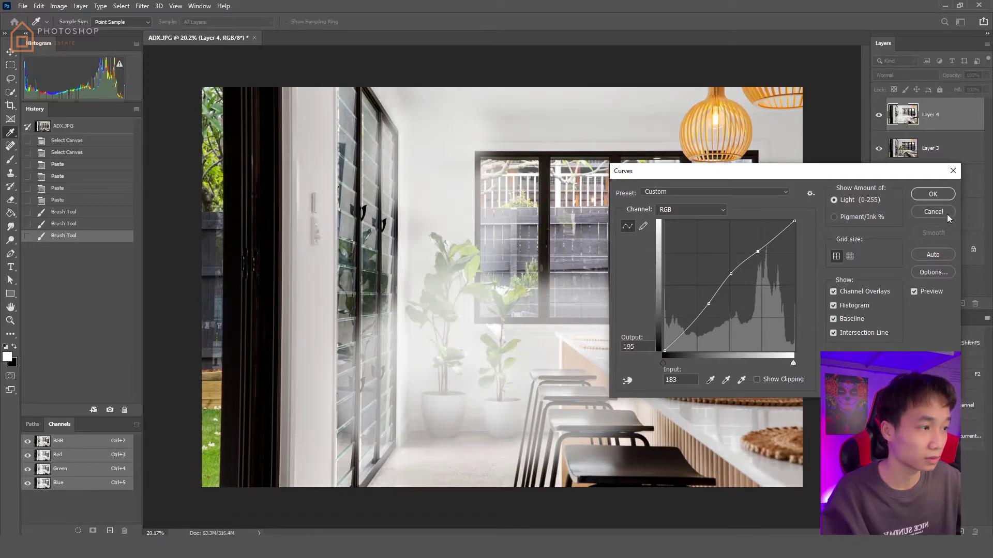
left_click(932, 194)
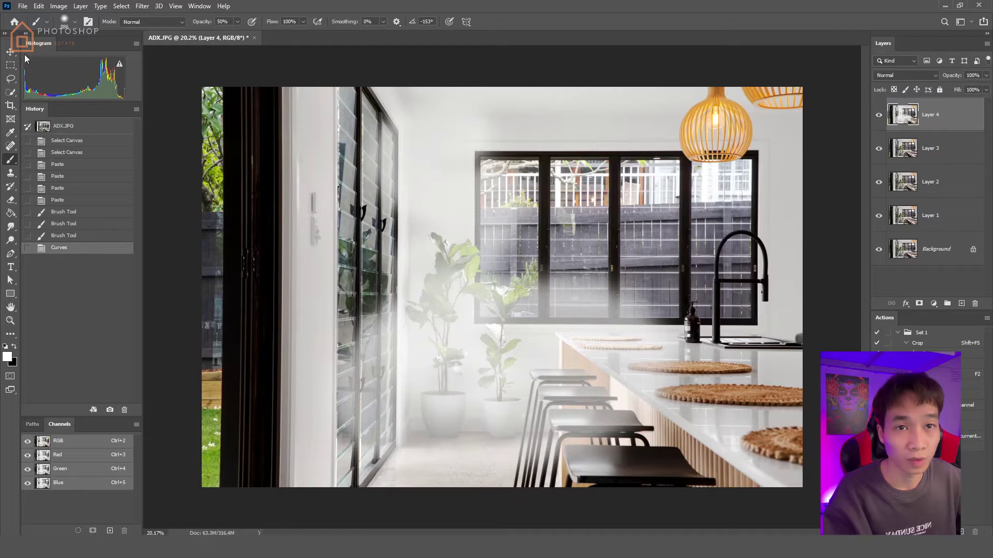
Purge the histories to clear the stored editing states.
left_click(39, 6)
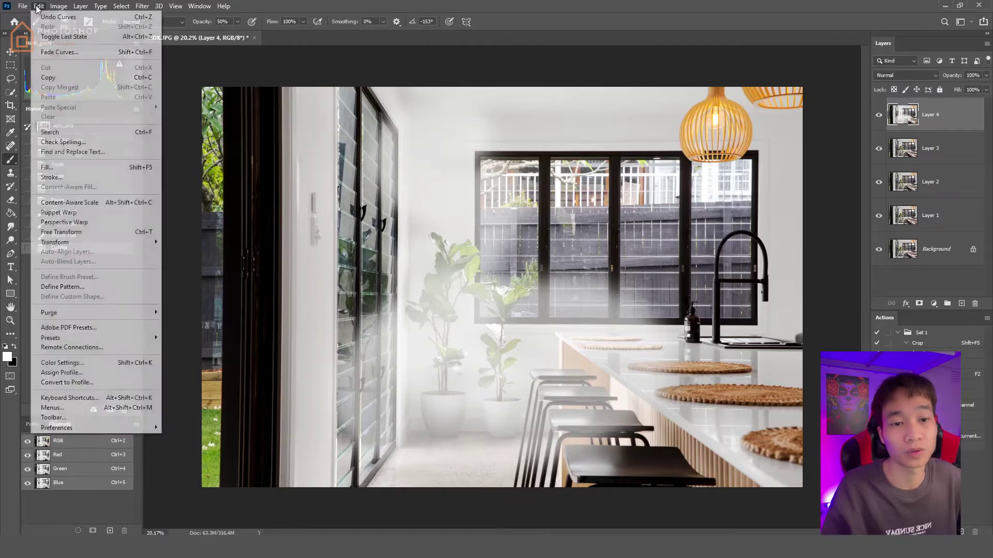
mouse_move(98, 313)
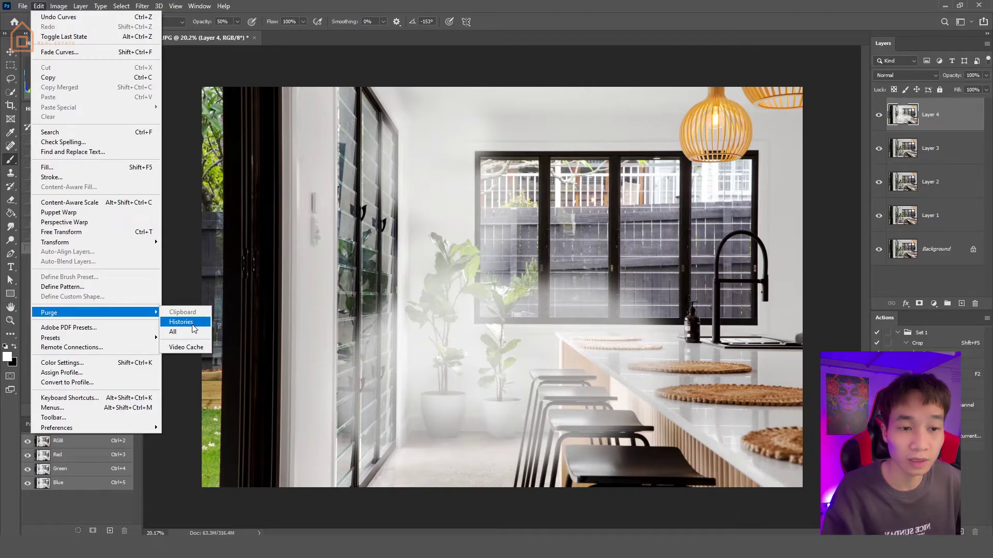
left_click(192, 327)
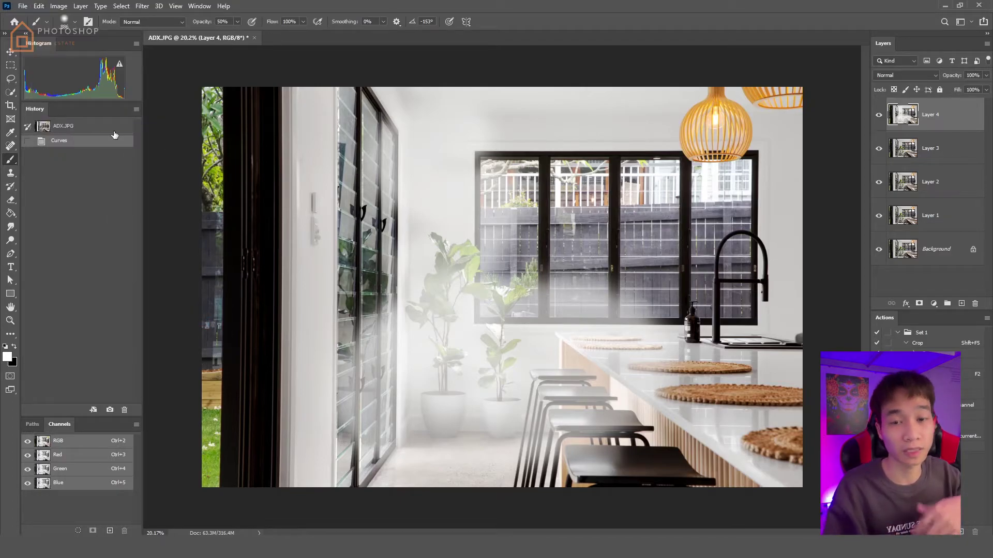
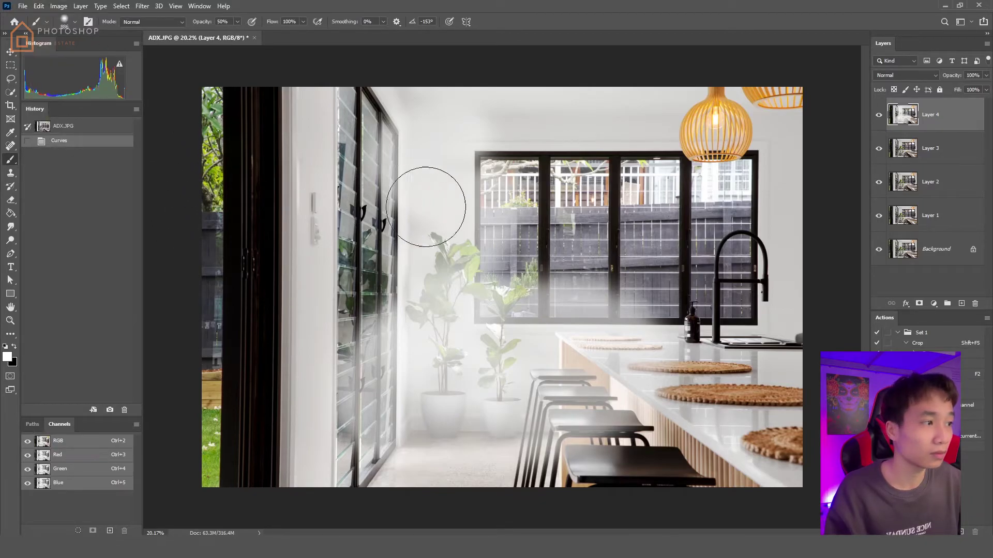
Revert the image to its opening ADX.JPG snapshot and purge the histories.
left_click(114, 129)
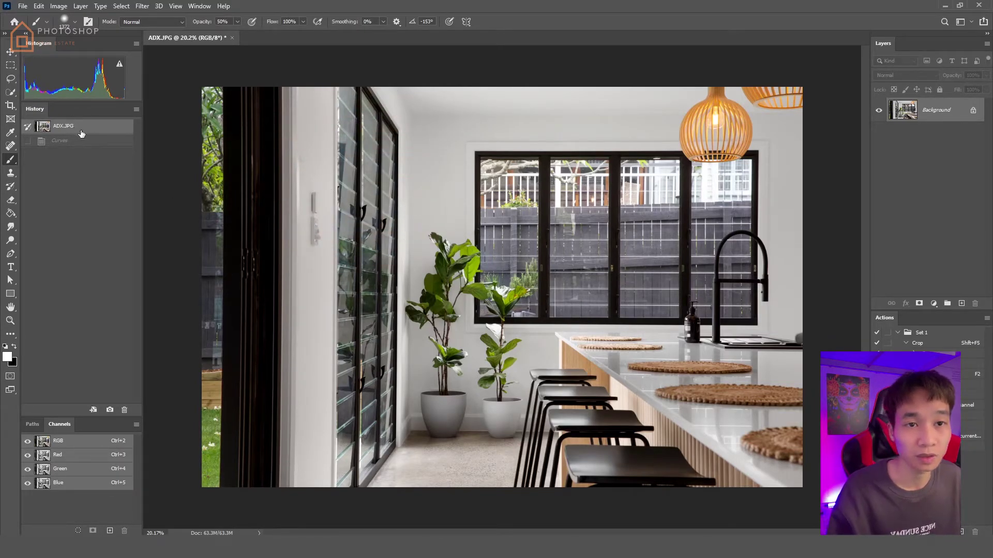
left_click(38, 6)
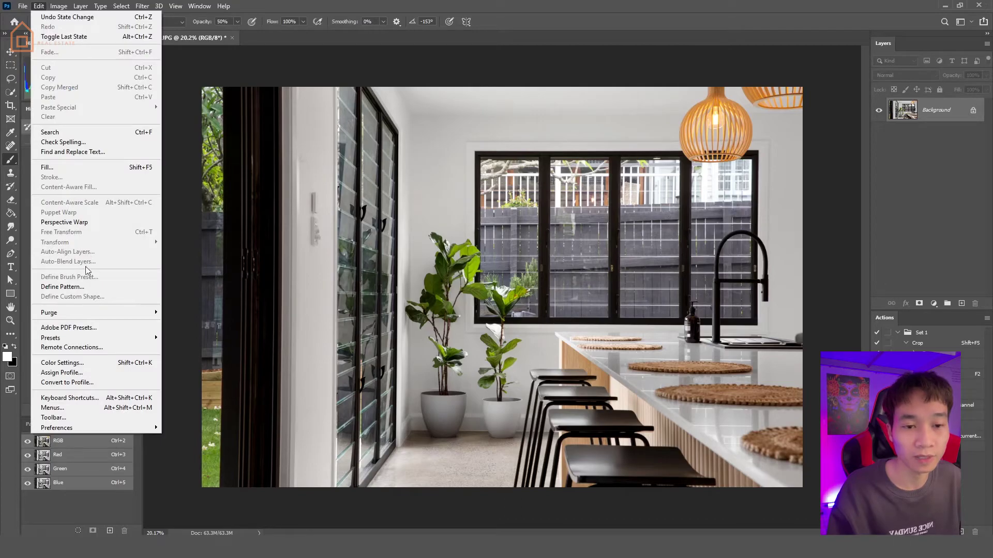
mouse_move(108, 316)
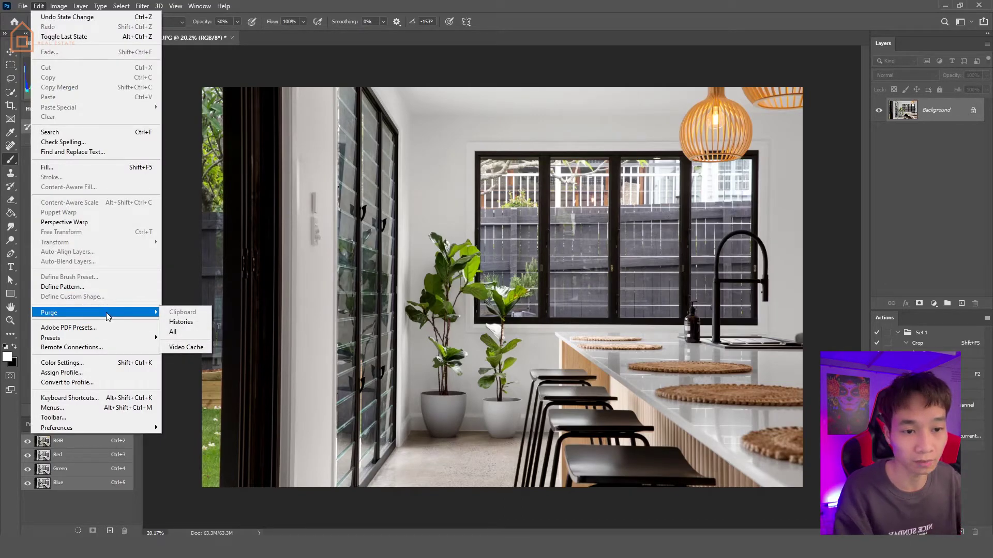
left_click(182, 322)
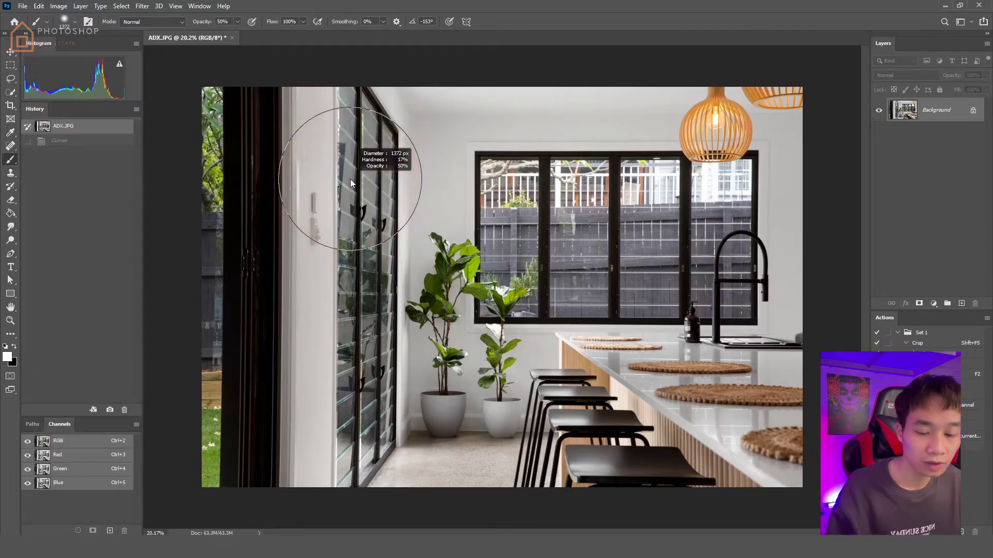
Select the entire canvas, resize the brush, and clear the selection.
key("ctrl+a")
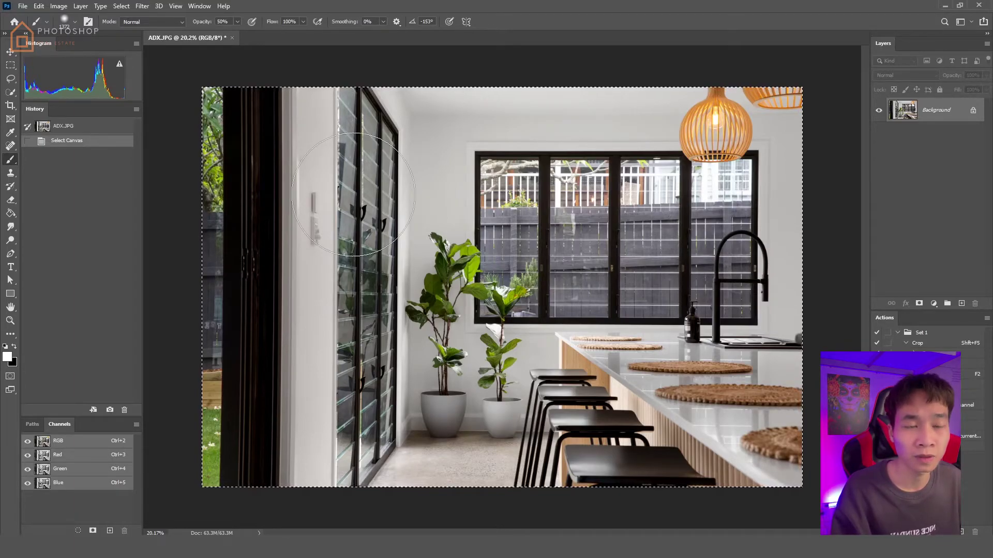
left_click_drag(316, 188, 294, 179)
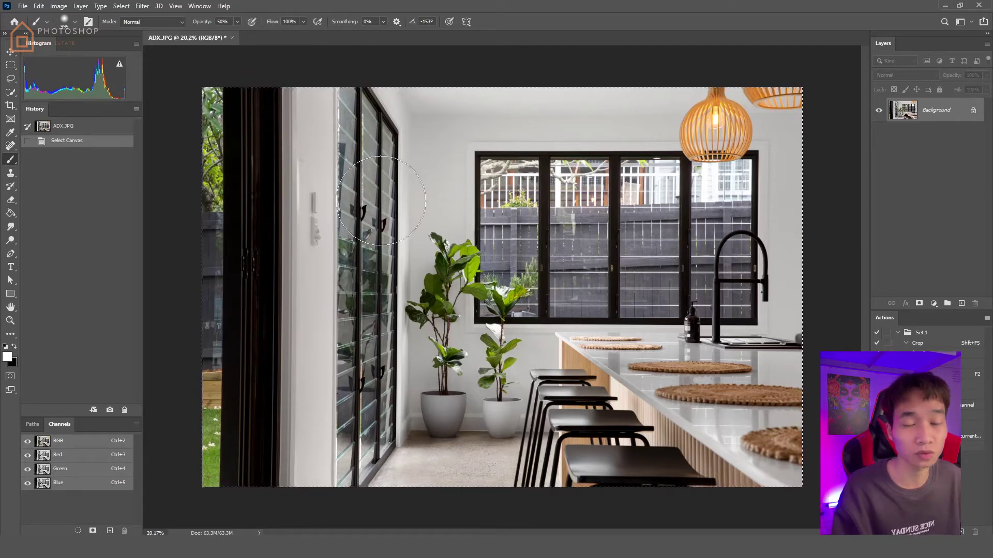
left_click_drag(349, 157, 331, 158)
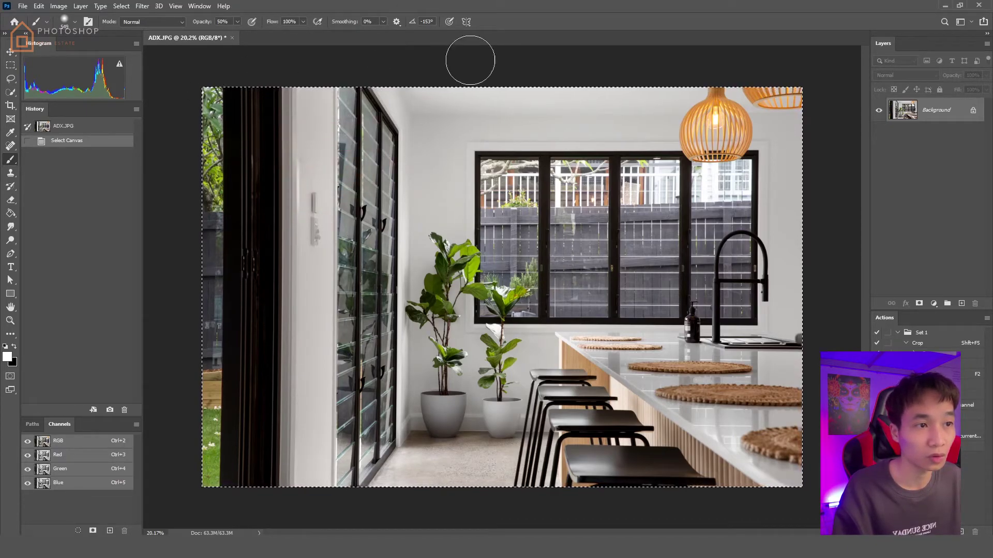
left_click_drag(444, 146, 484, 145)
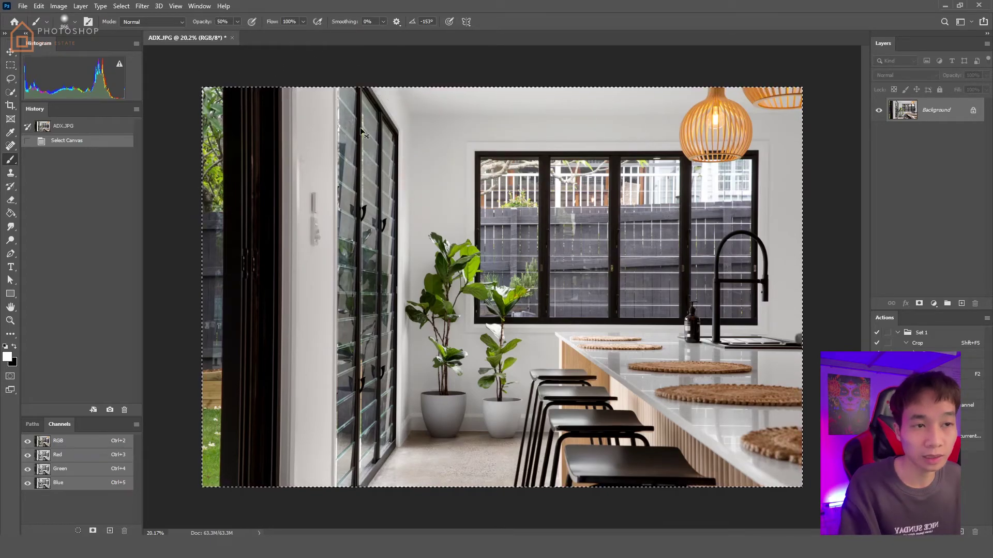
key("ctrl+d")
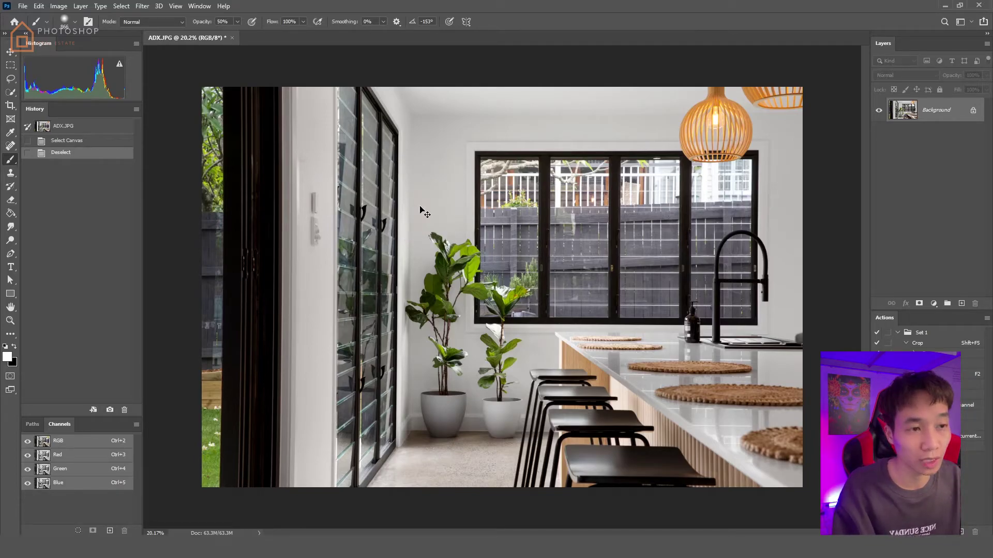
Change the scratch disks in the preferences by activating E:\ and F:\ and deactivating C:\, and return to the Brush tool.
key("ctrl+k")
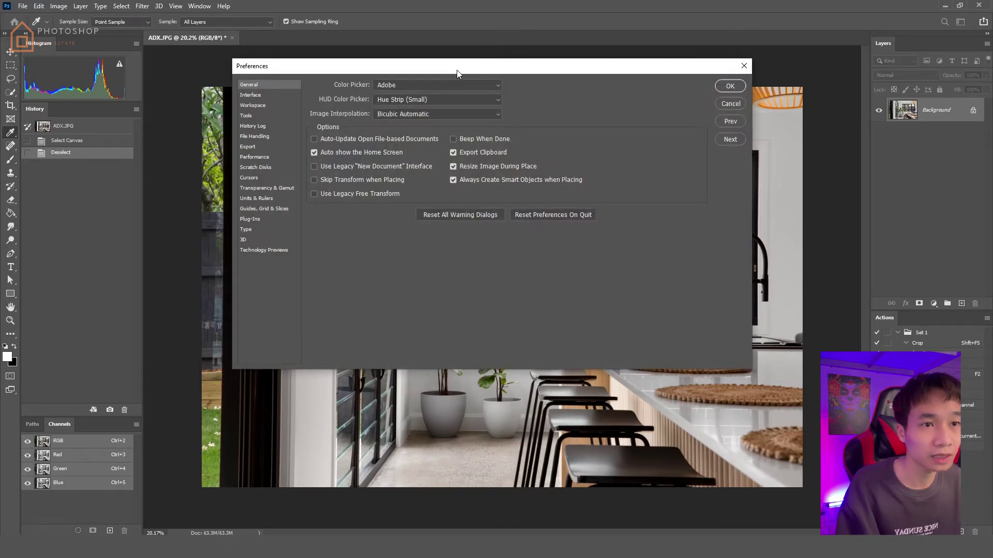
left_click_drag(457, 70, 471, 68)
left_click(327, 150)
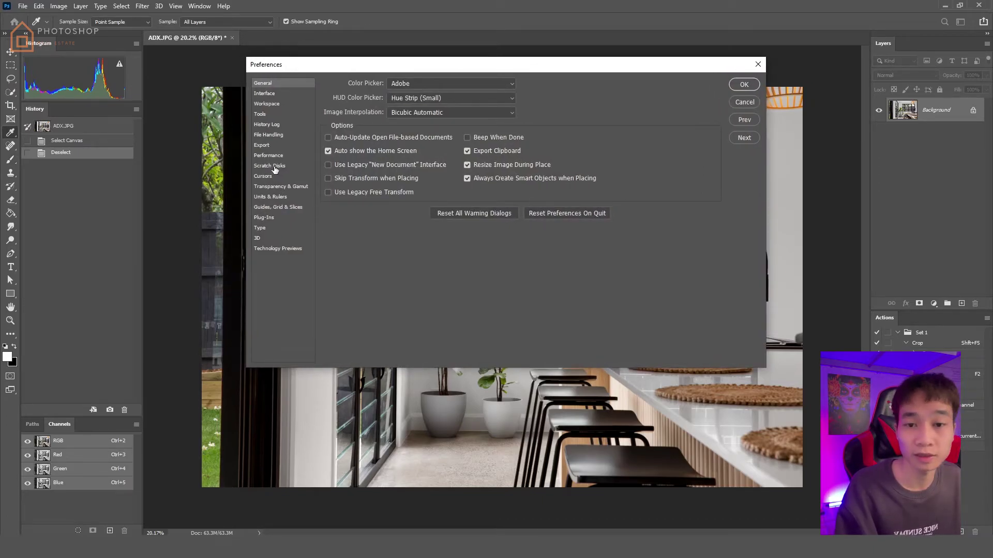
left_click(274, 166)
left_click_drag(524, 66, 477, 68)
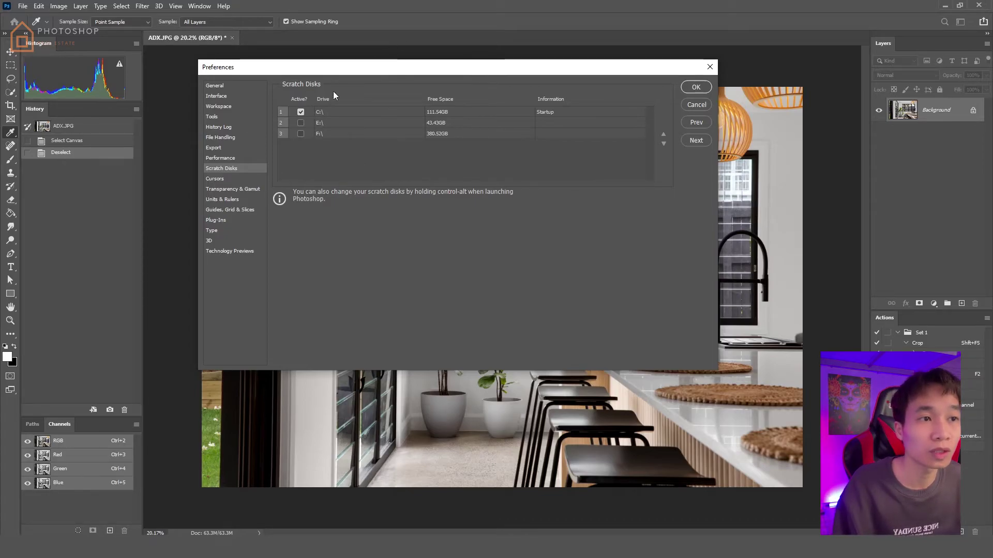
left_click_drag(495, 68, 535, 73)
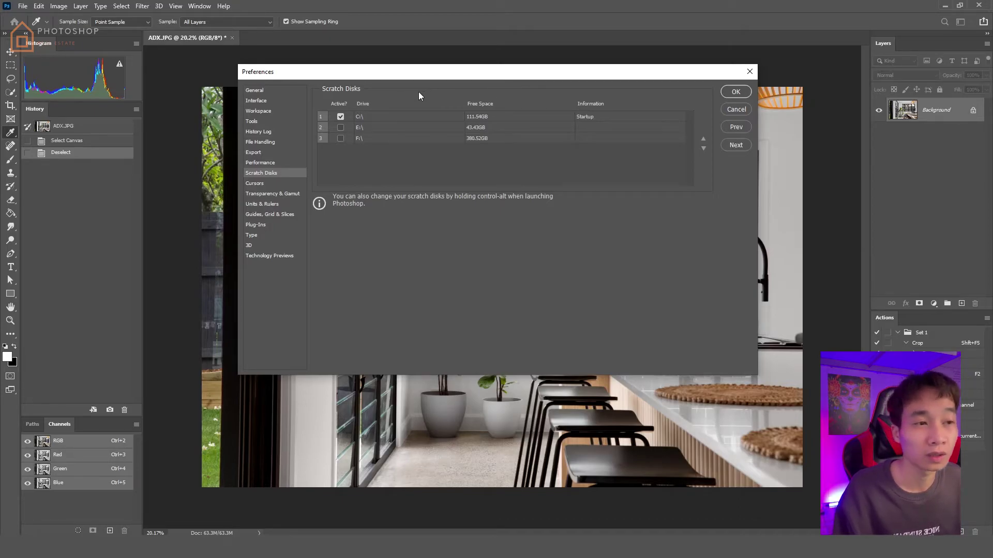
left_click_drag(508, 74, 498, 75)
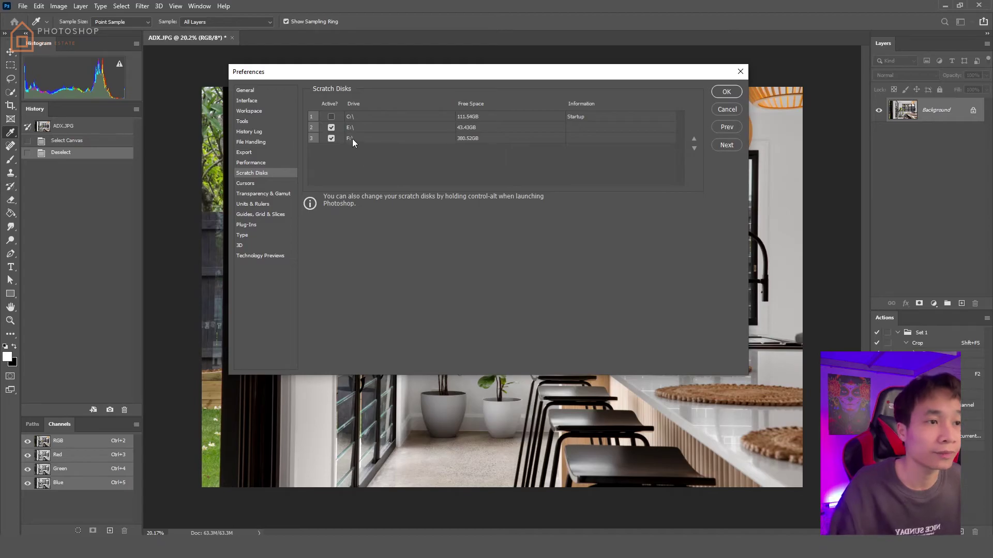
left_click(331, 118)
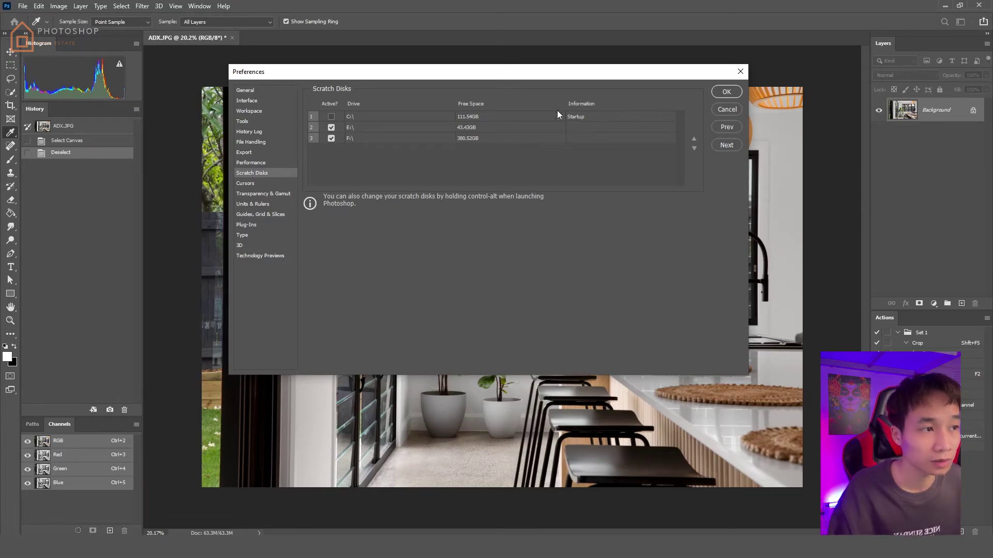
left_click(726, 92)
key("b")
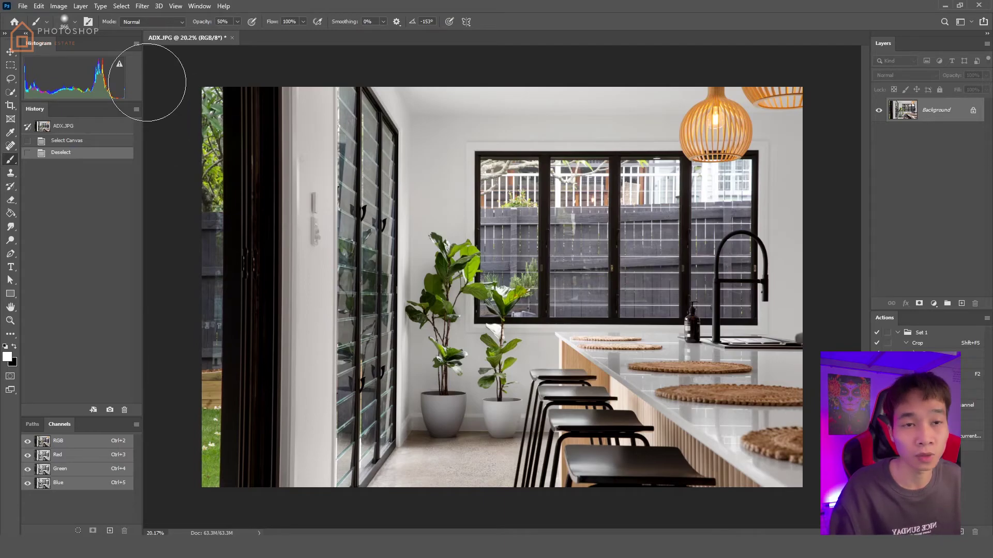
Look over the Preferences categories, and check the free space of each local drive in File Explorer.
left_click(38, 6)
mouse_move(101, 427)
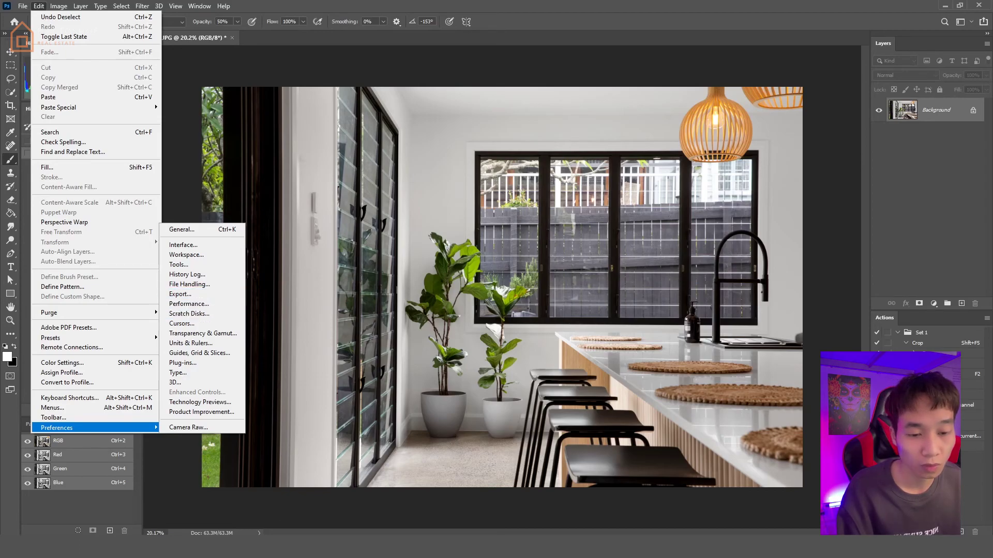
key("super+e")
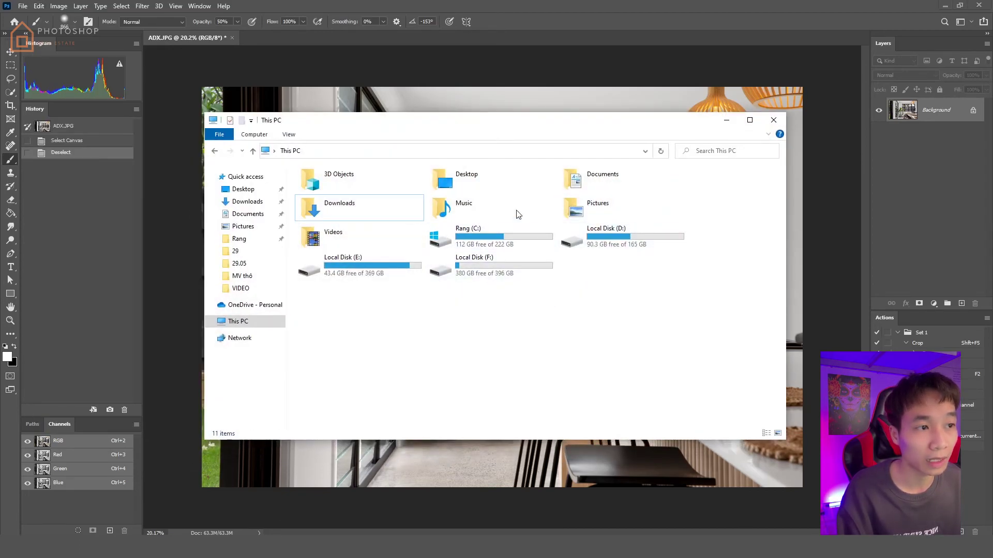
mouse_move(535, 129)
left_mouse_down()
mouse_move(505, 130)
mouse_move(523, 129)
left_mouse_up()
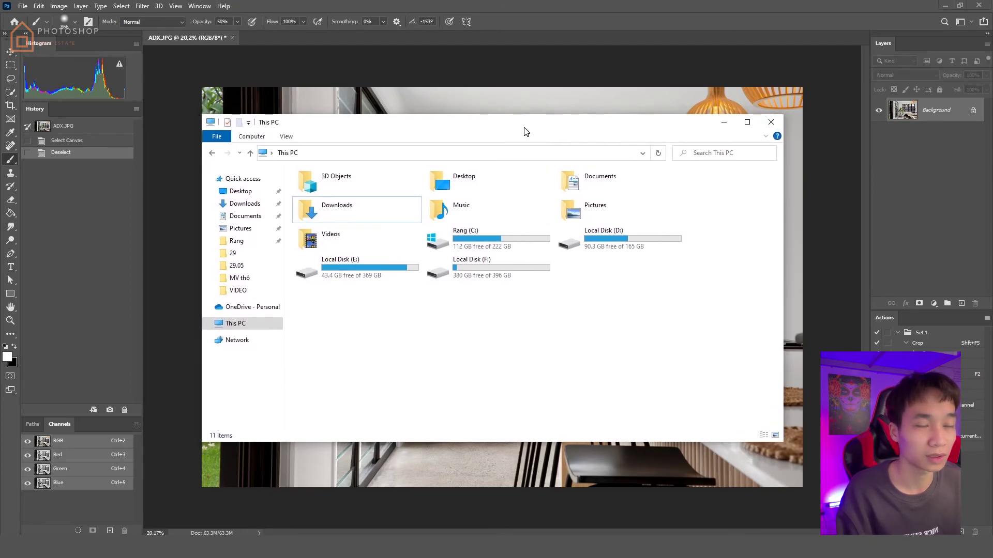
left_click(724, 123)
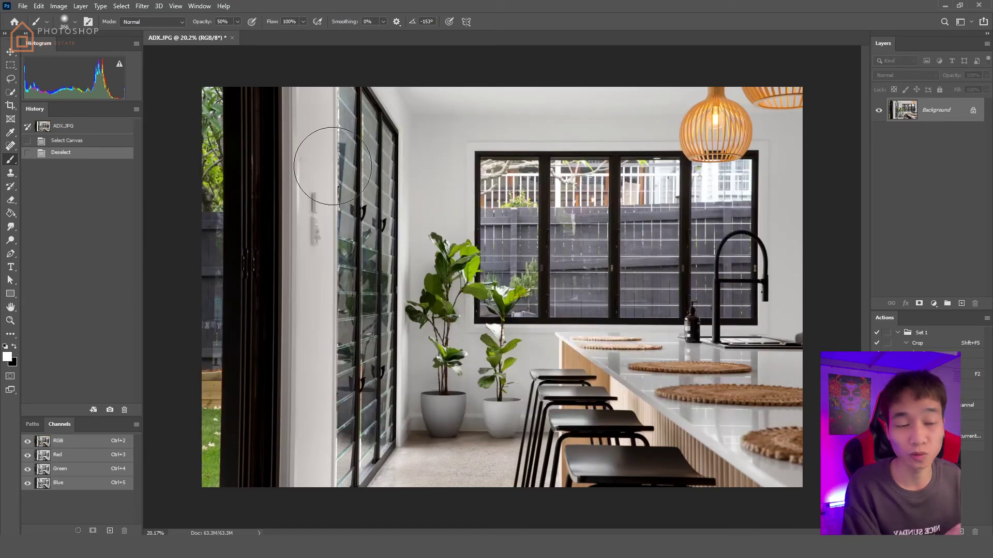